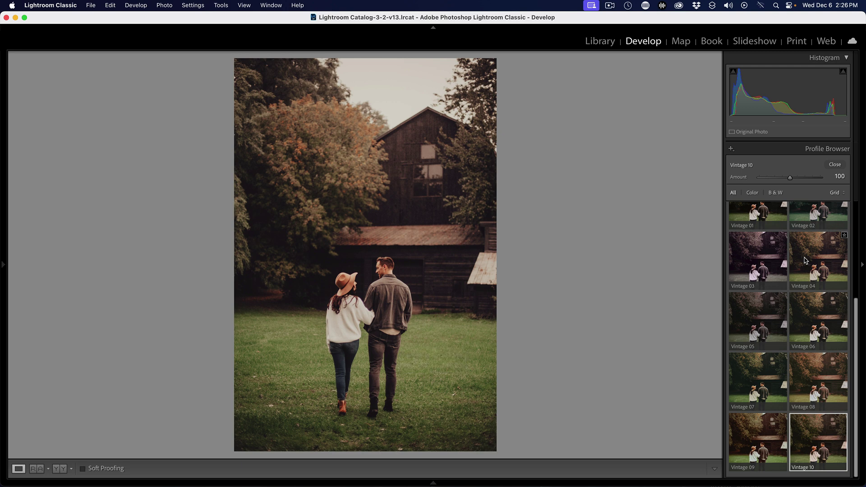
Leave the profile browser, apply the saved vintage 10 point curve to the photo, and compare the result with the before view.
left_click(834, 165)
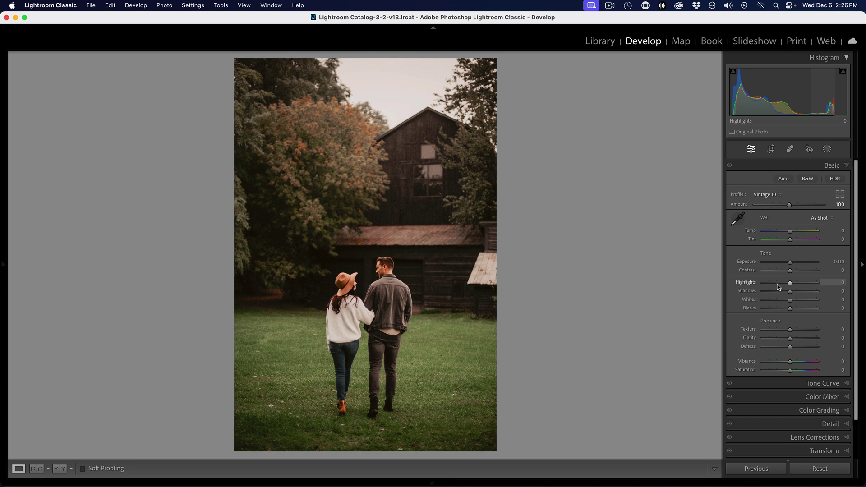
scroll(783, 298, "down", 2)
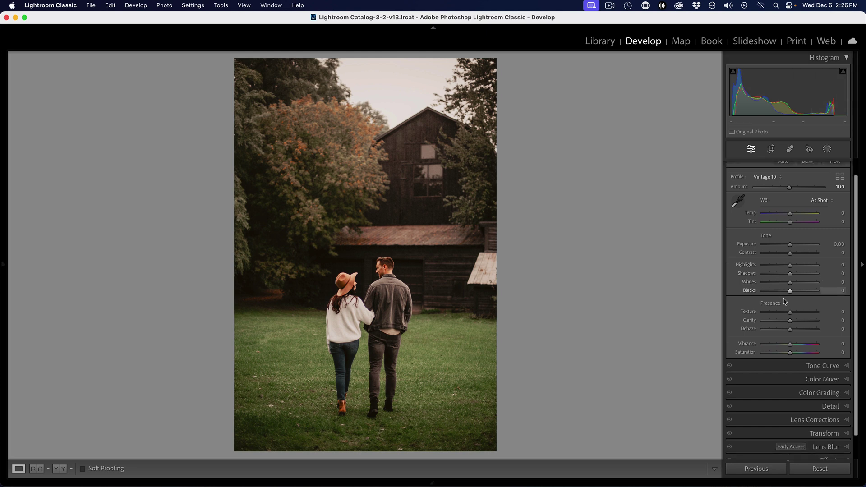
left_click(837, 368)
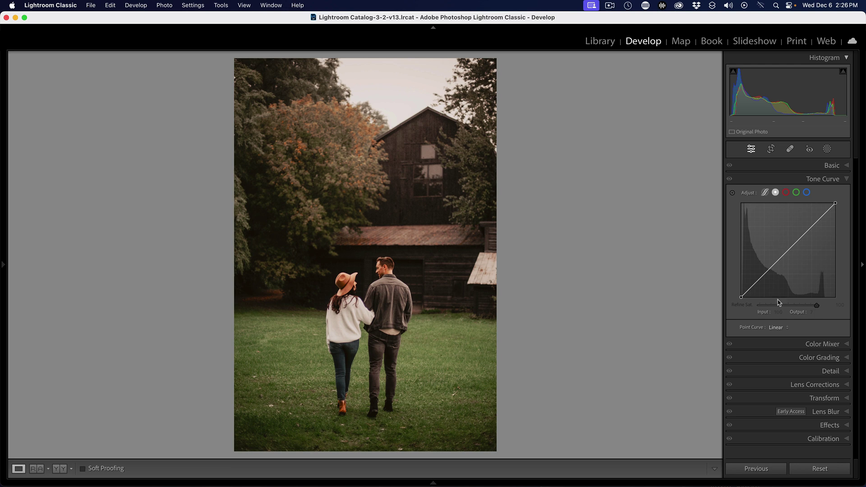
left_click(779, 327)
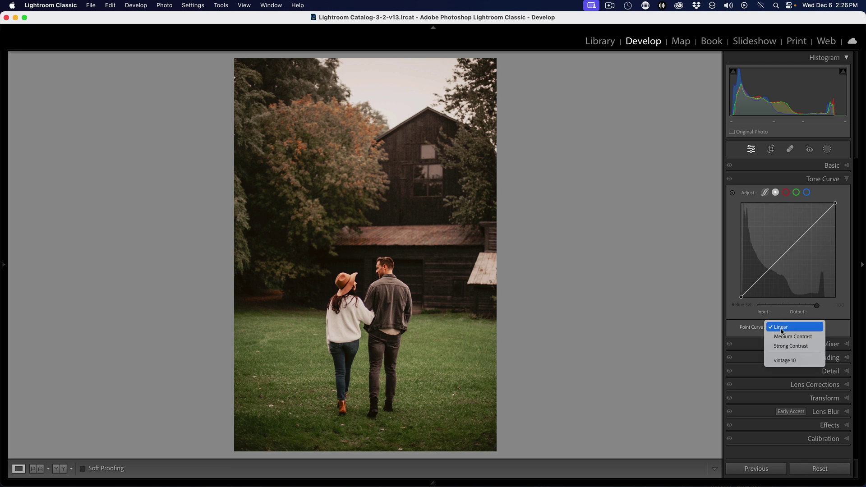
left_click(790, 360)
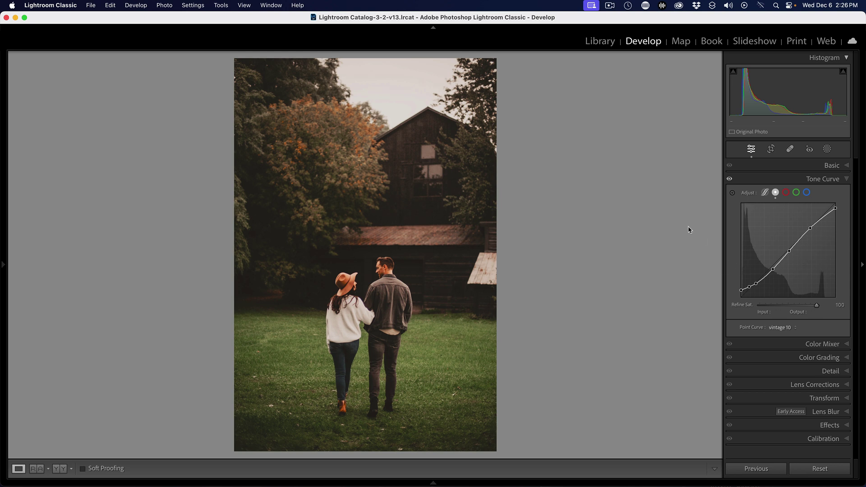
key("backslash")
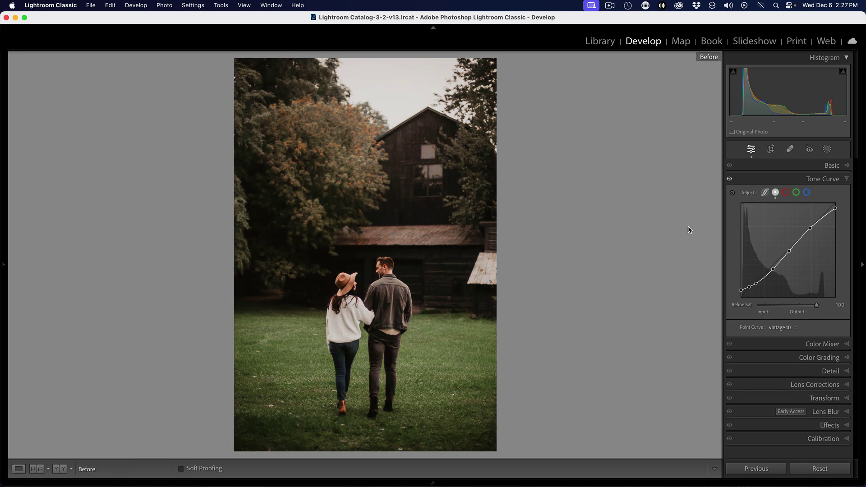
key("backslash")
key("backslash")
key("backslash")
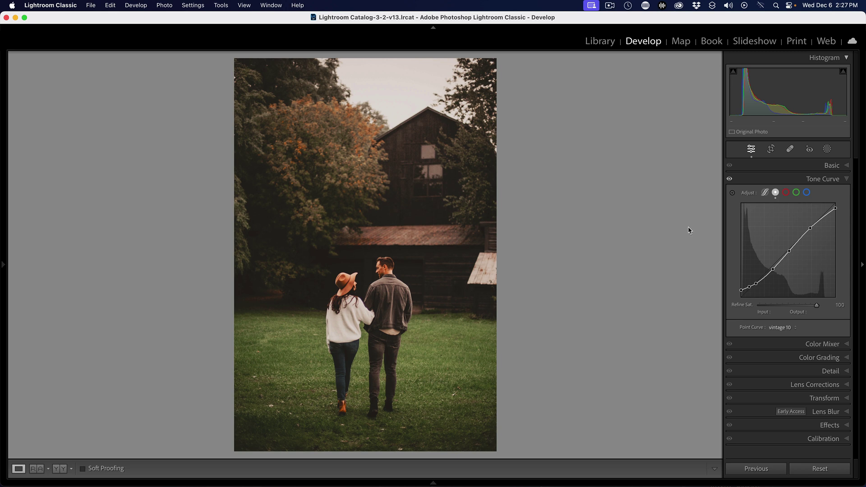
Tint the photo's shadows purple-magenta in Color Grading, at a hue of about 299 and a saturation below 40.
left_click(776, 359)
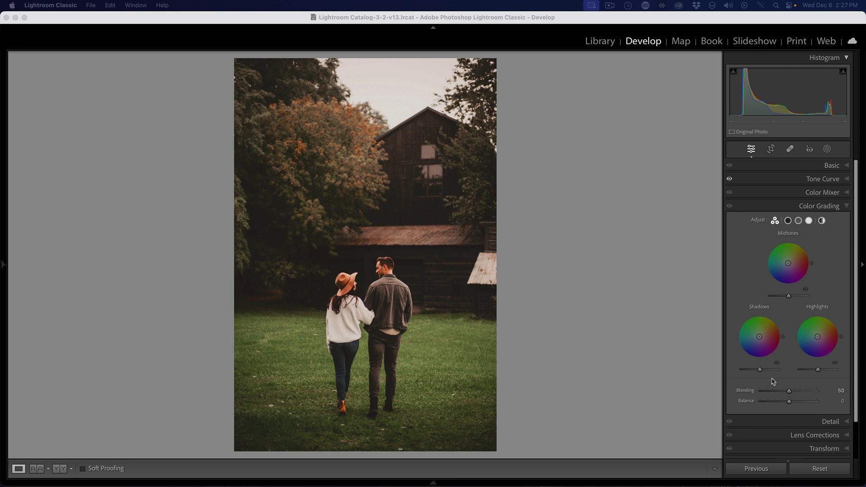
left_click(761, 341)
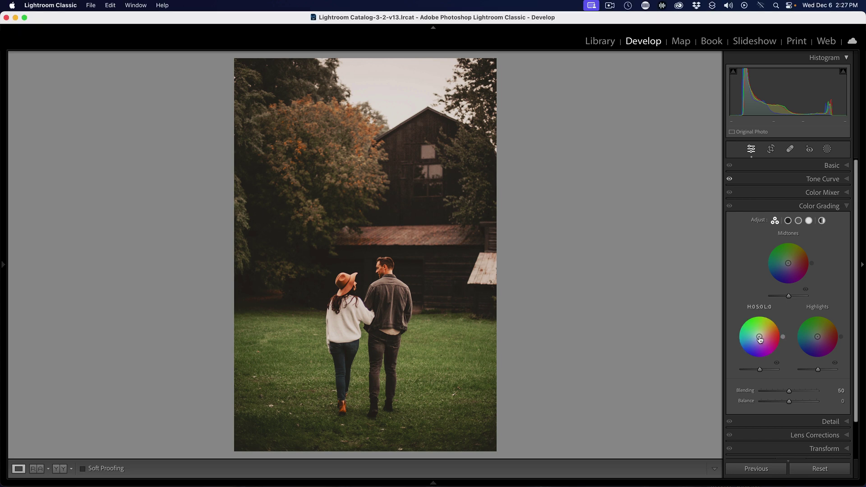
mouse_move(761, 342)
left_mouse_down()
mouse_move(771, 350)
mouse_move(756, 337)
mouse_move(774, 340)
mouse_move(763, 343)
left_mouse_up()
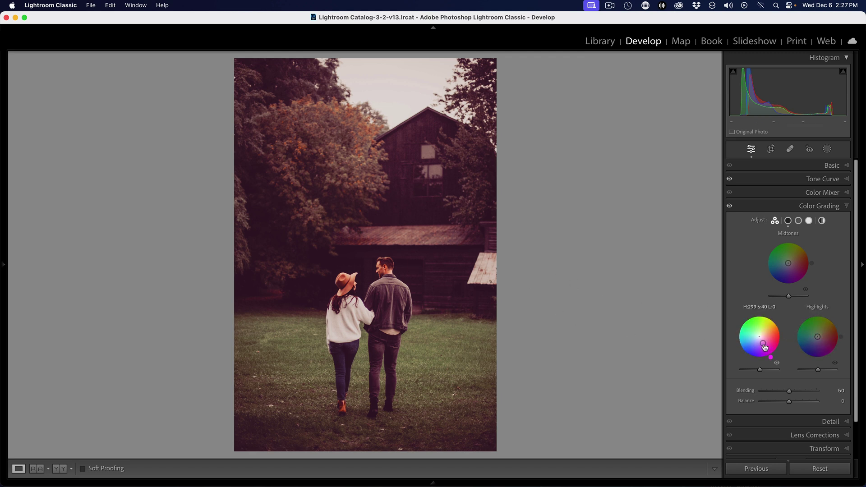
left_click_drag(762, 342, 762, 341)
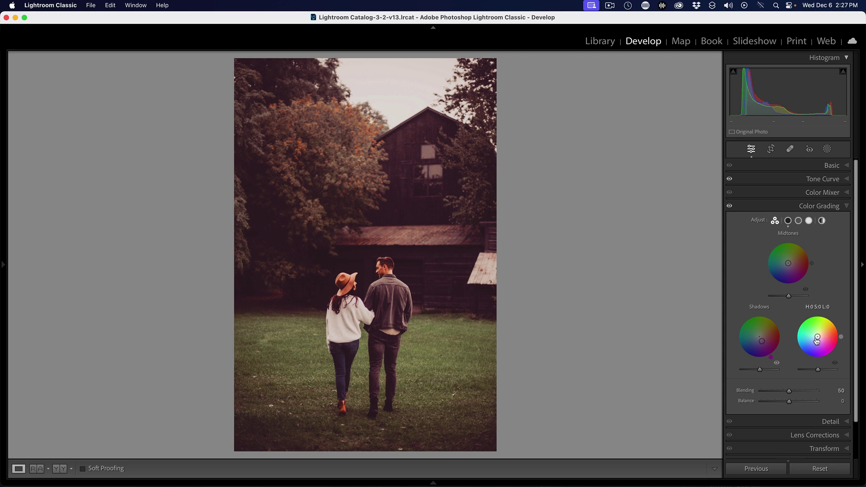
Tint the highlights strongly green in Color Grading and compare the photo with its before view.
left_click_drag(817, 339, 808, 324)
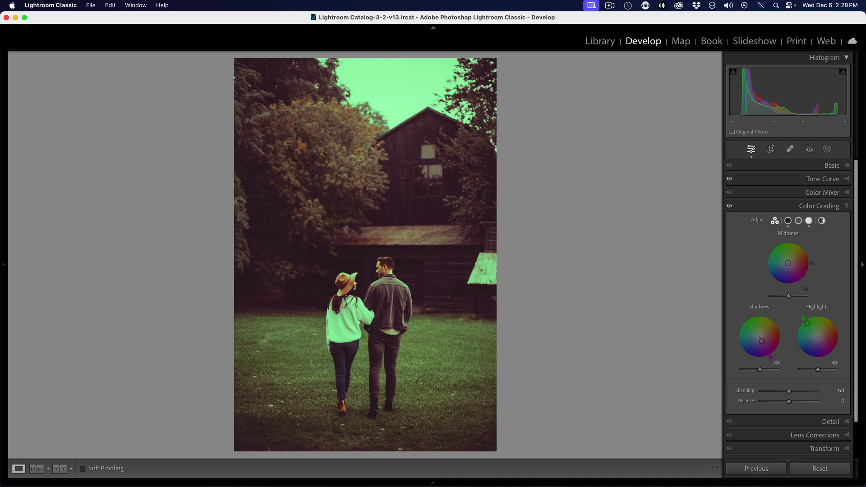
key("backslash")
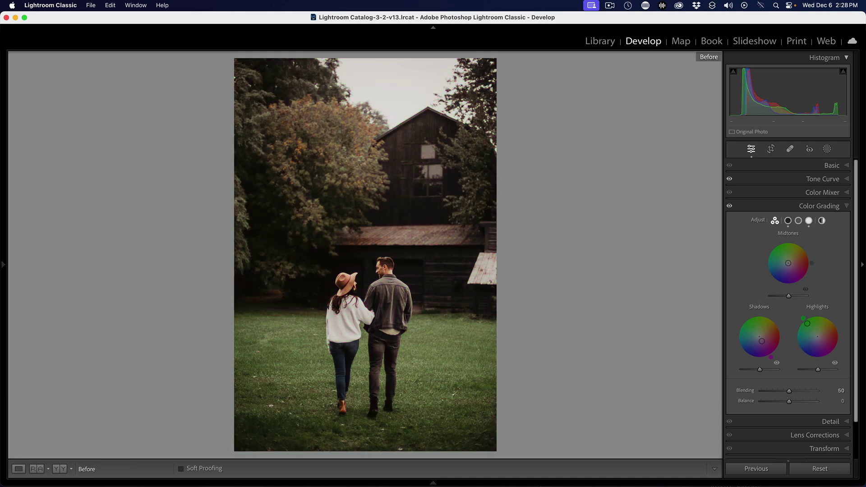
key("backslash")
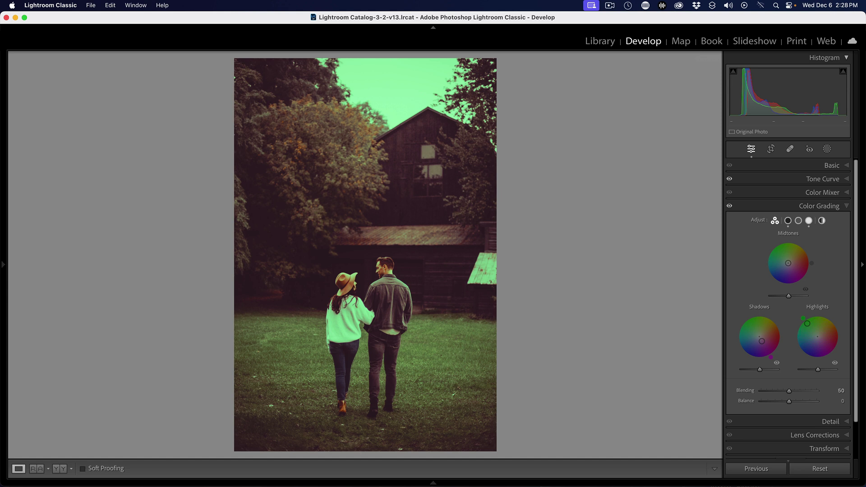
Start a new Luminance Range mask for the photo.
left_click(830, 150)
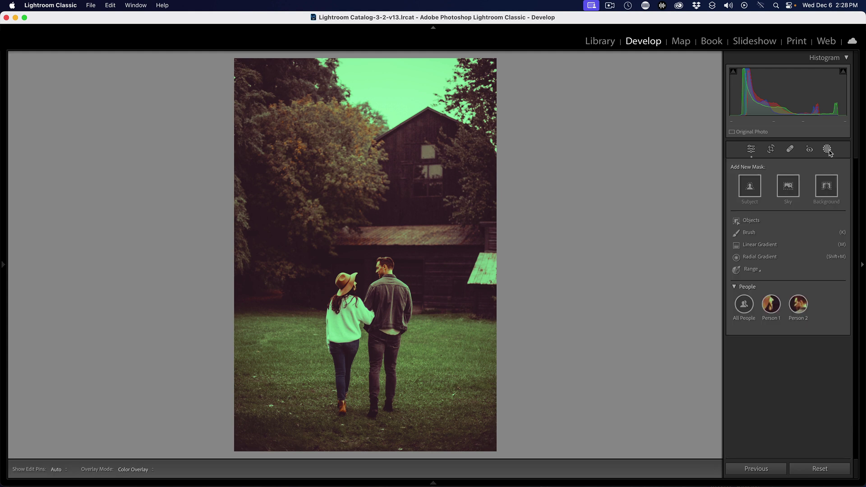
left_click(751, 269)
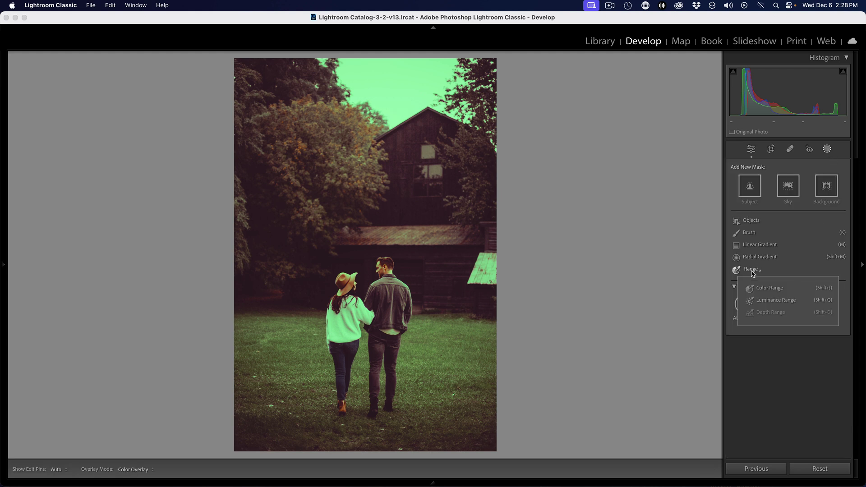
left_click(777, 301)
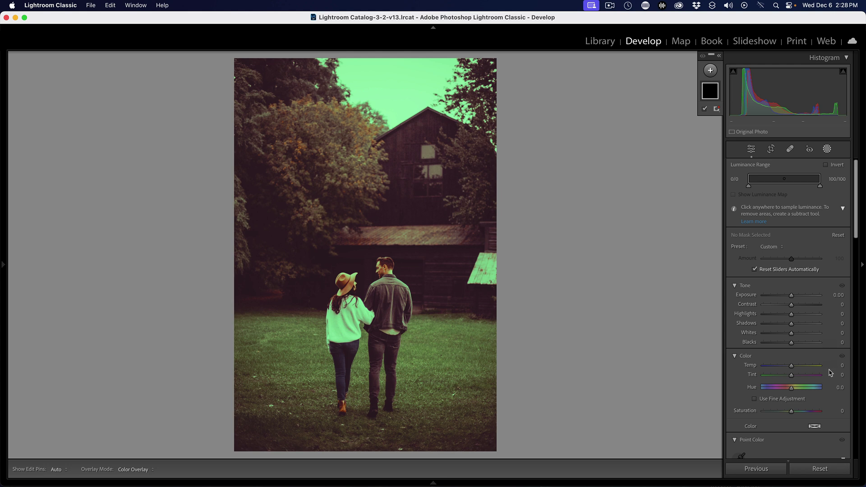
Set the mask's grain to amount 34, size 33 and roughness 54, and compare the photo with its before view.
scroll(830, 373, "down", 3)
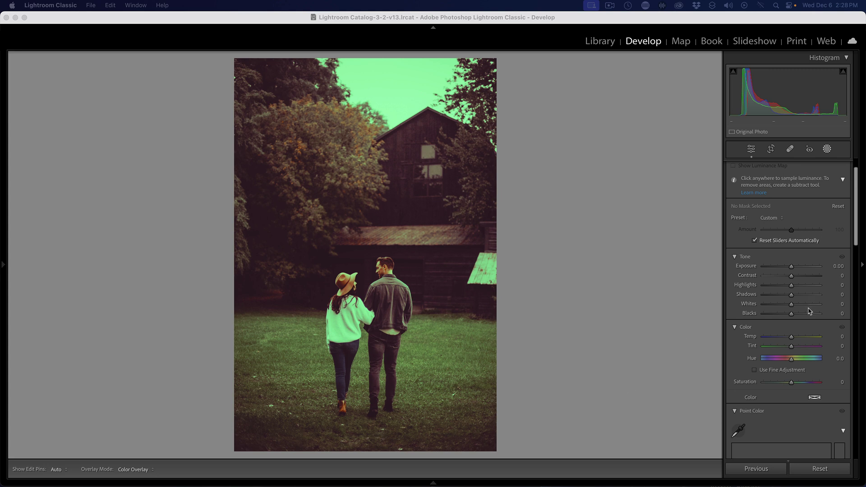
scroll(774, 358, "down", 5)
scroll(778, 365, "down", 8)
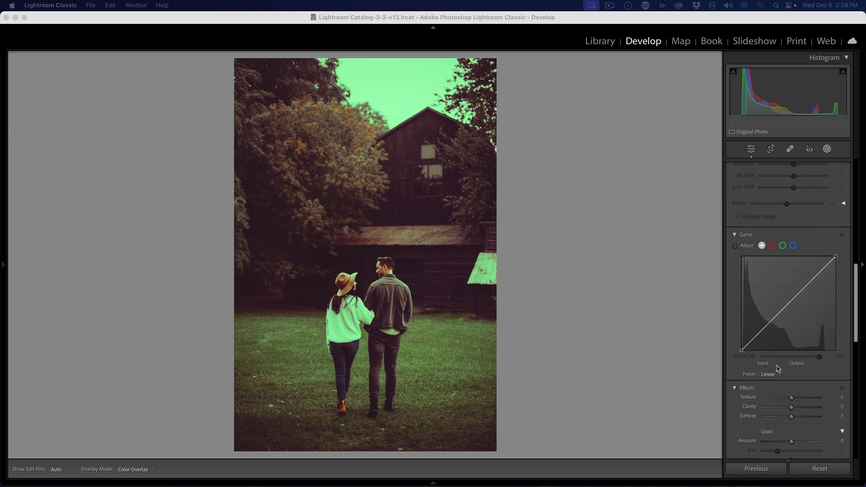
scroll(777, 368, "down", 8)
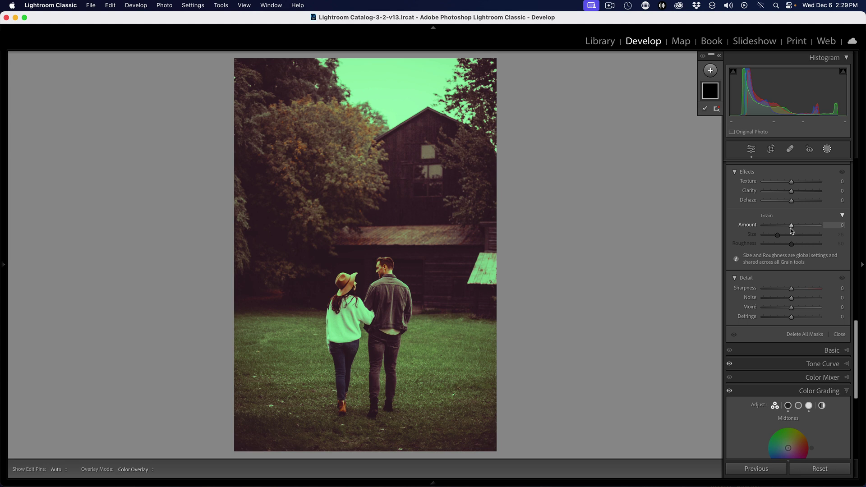
left_click_drag(791, 229, 801, 235)
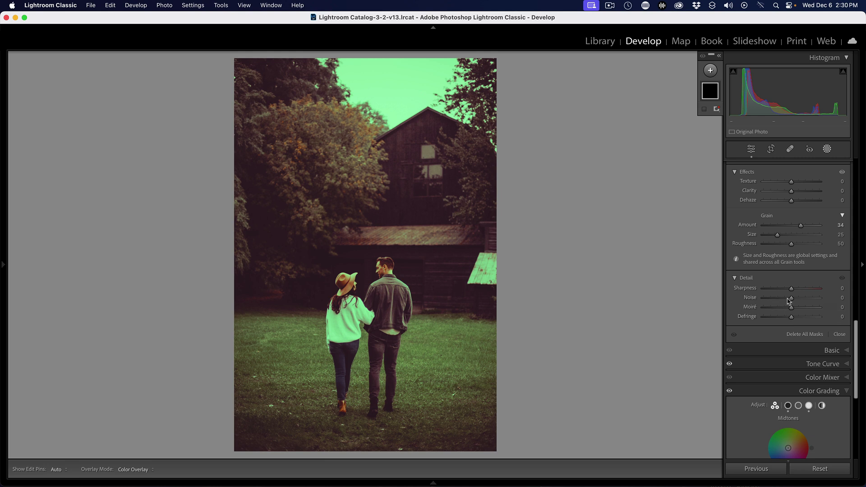
left_click_drag(779, 237, 784, 242)
left_click_drag(791, 245, 795, 245)
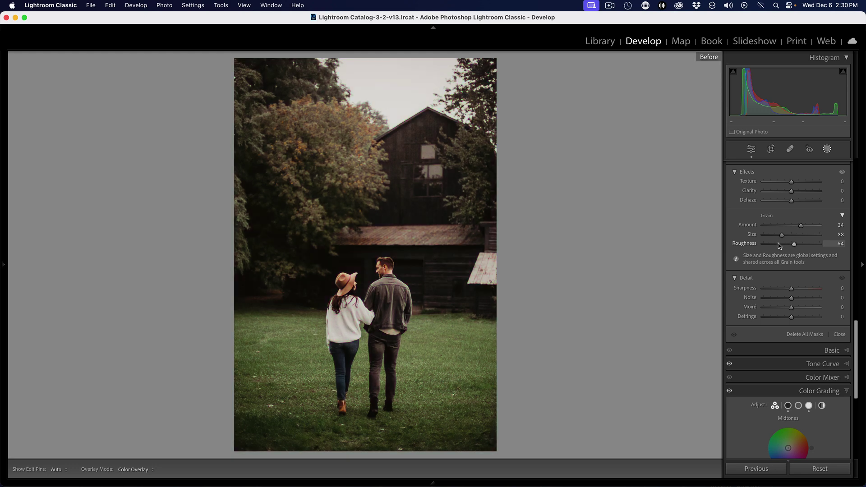
key("backslash")
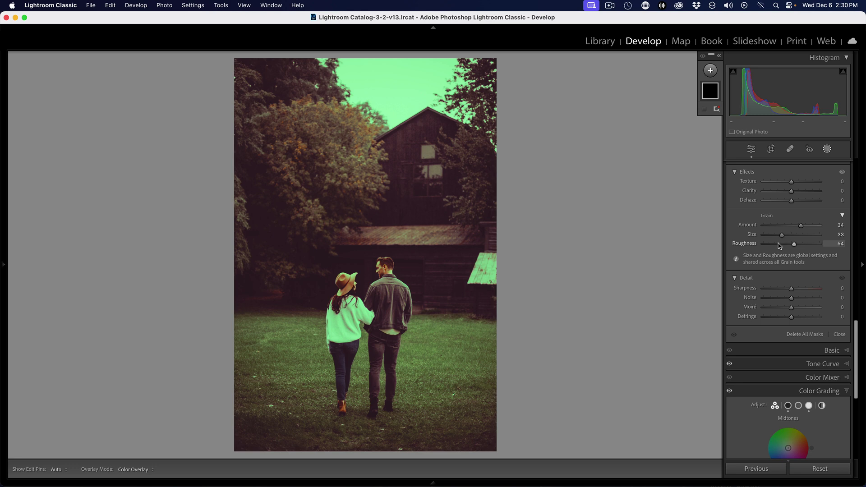
Limit the mask's luminance range to 0–24 using the color overlay as a guide, hide the overlay, and compare with the before view.
scroll(778, 245, "up", 1)
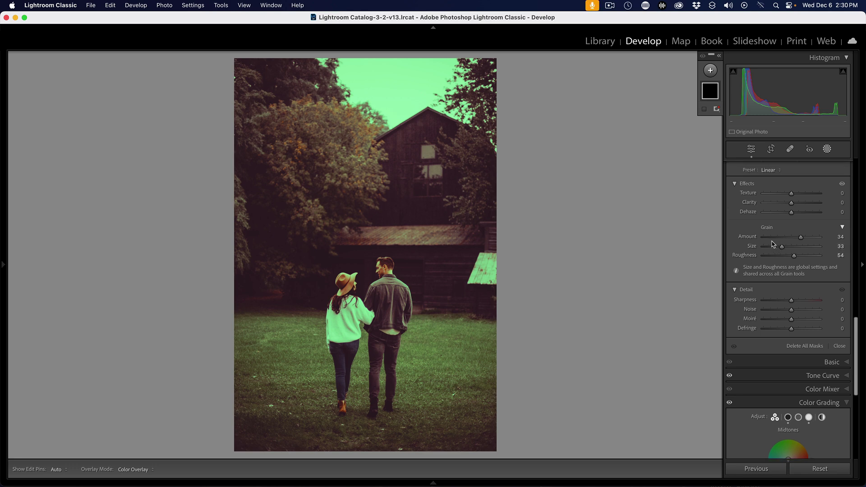
scroll(774, 244, "up", 10)
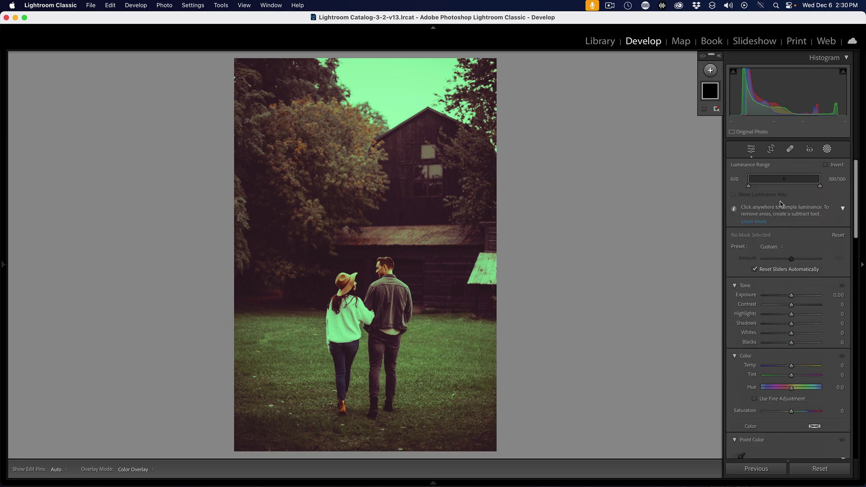
left_click(821, 187)
left_click_drag(821, 190, 805, 190)
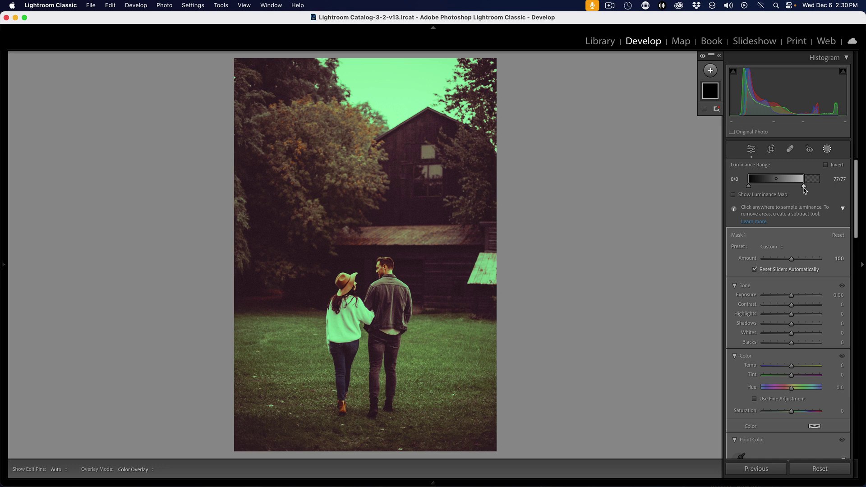
left_click(705, 109)
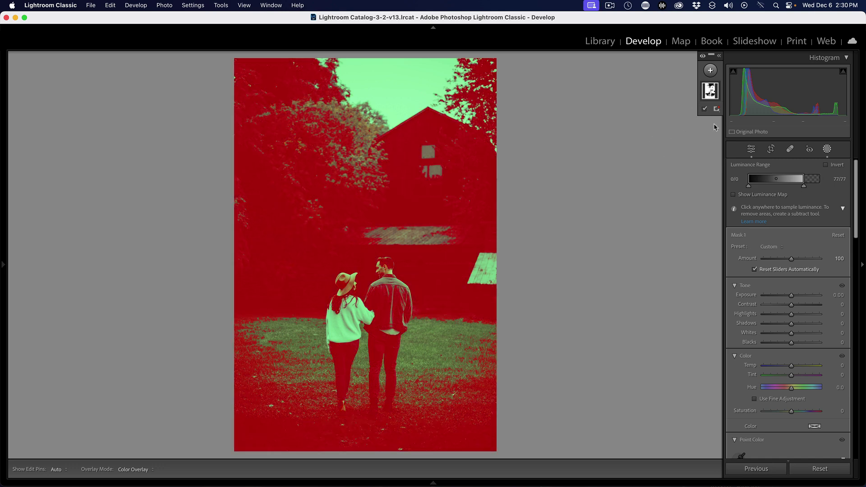
left_click(805, 187)
left_click_drag(805, 187, 768, 195)
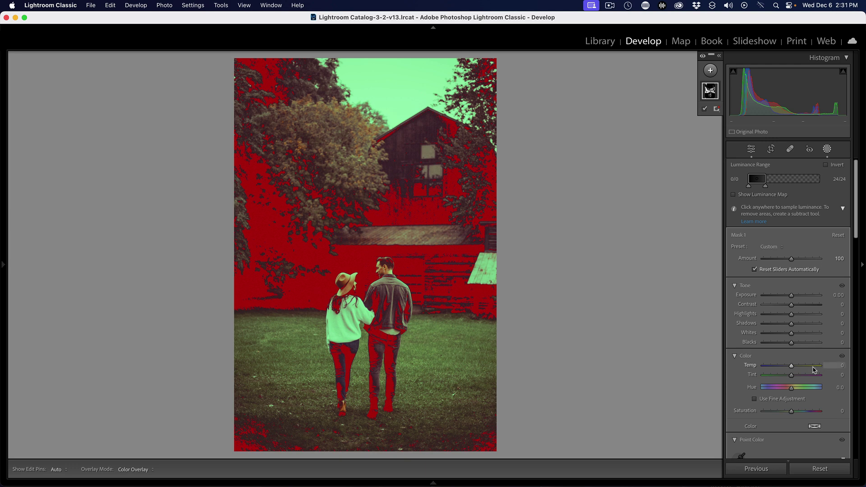
left_click(705, 112)
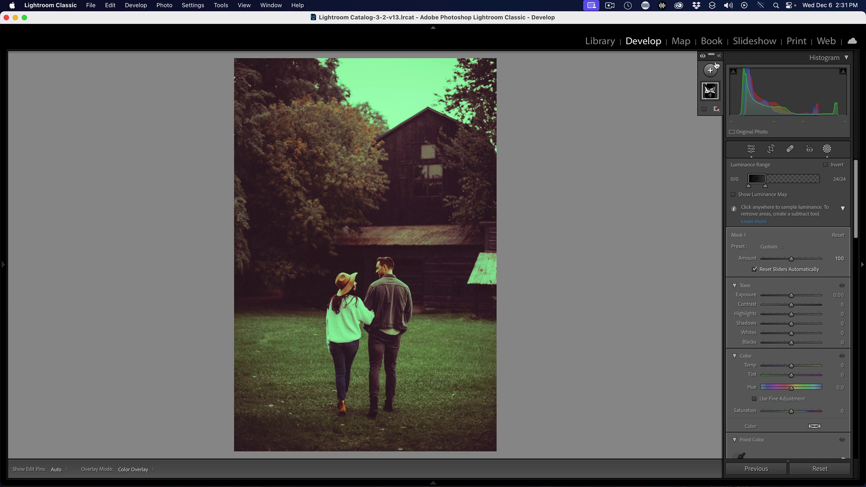
key("backslash")
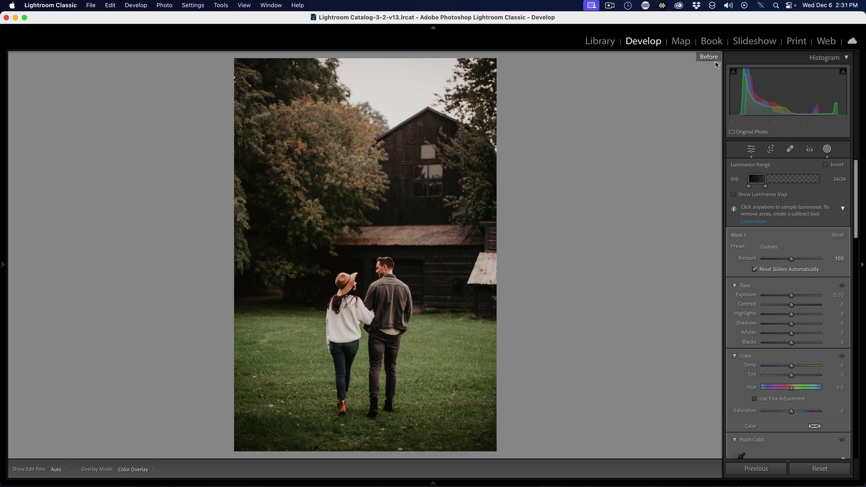
key("backslash")
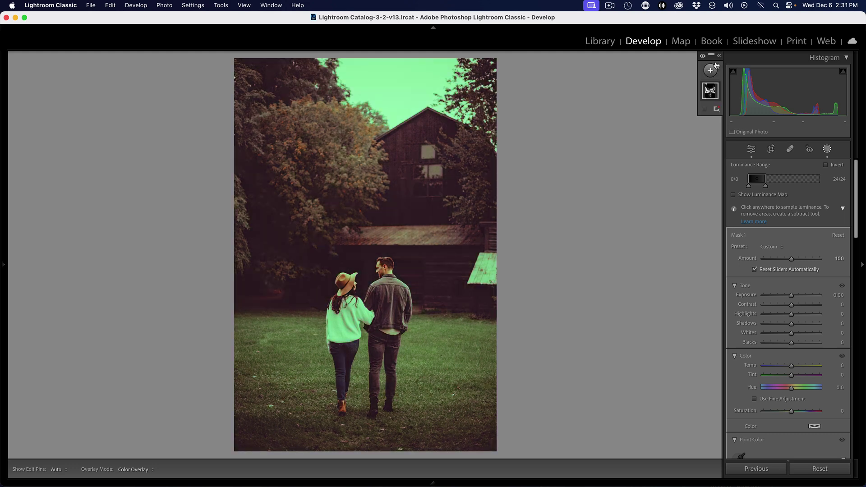
key("backslash")
key("backslash")
left_click(604, 5)
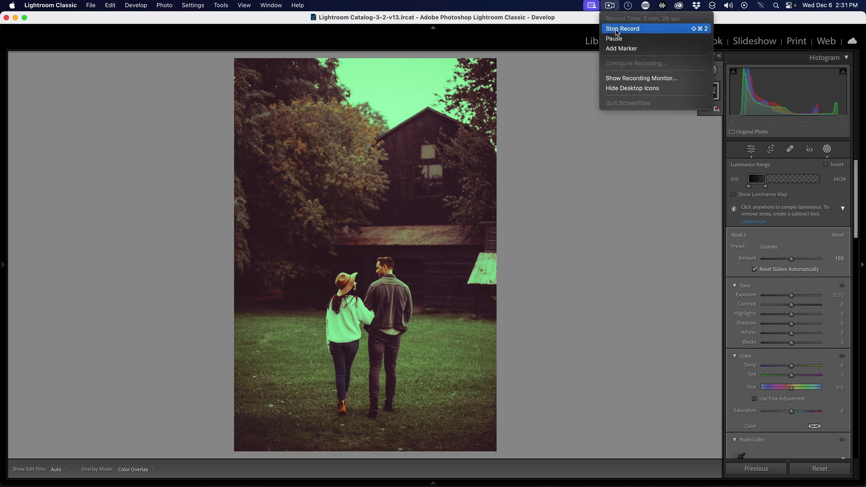
left_click(617, 28)
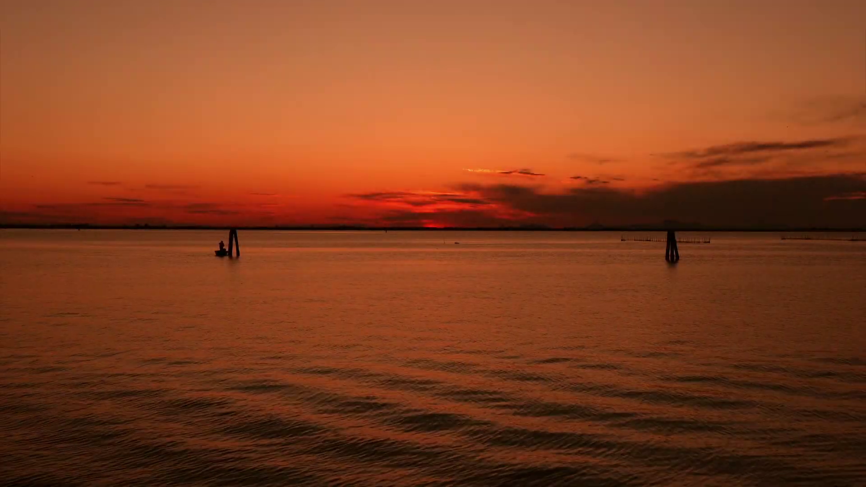